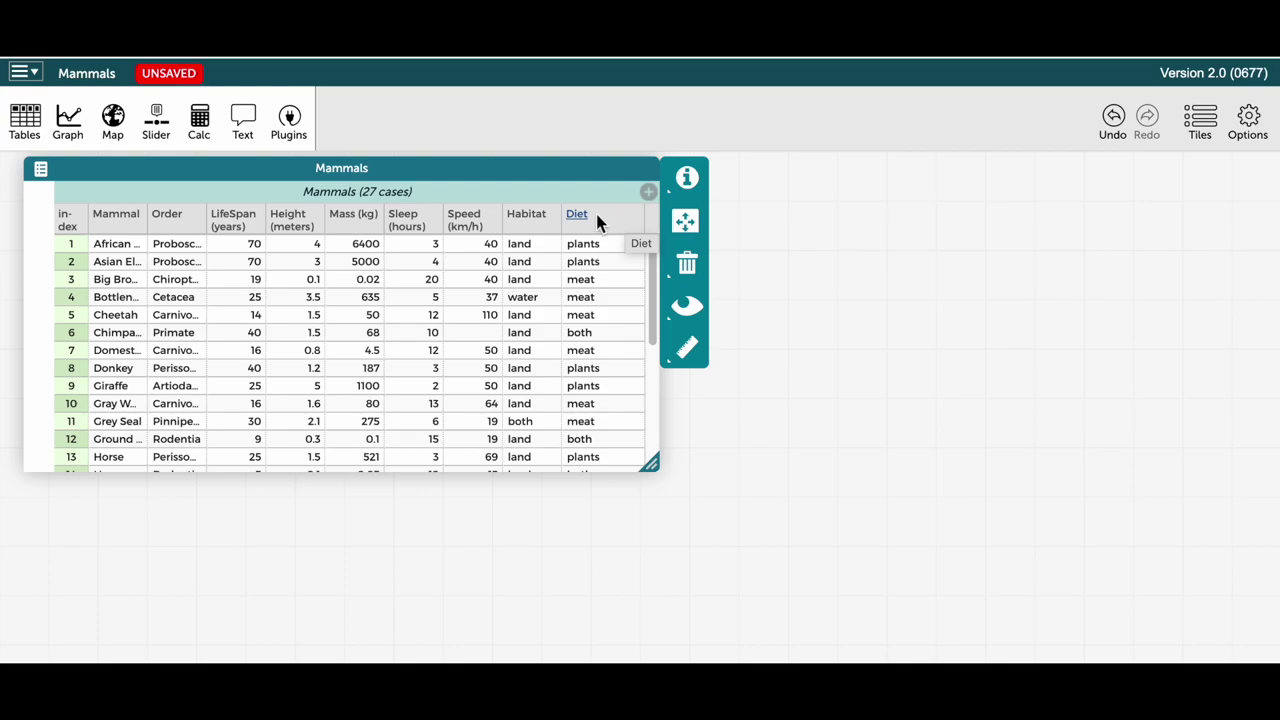
# Make Diet a parent collection that groups the mammals under plants, meat and both.
pyautogui.moveTo(571, 220); pyautogui.dragTo(38, 241)
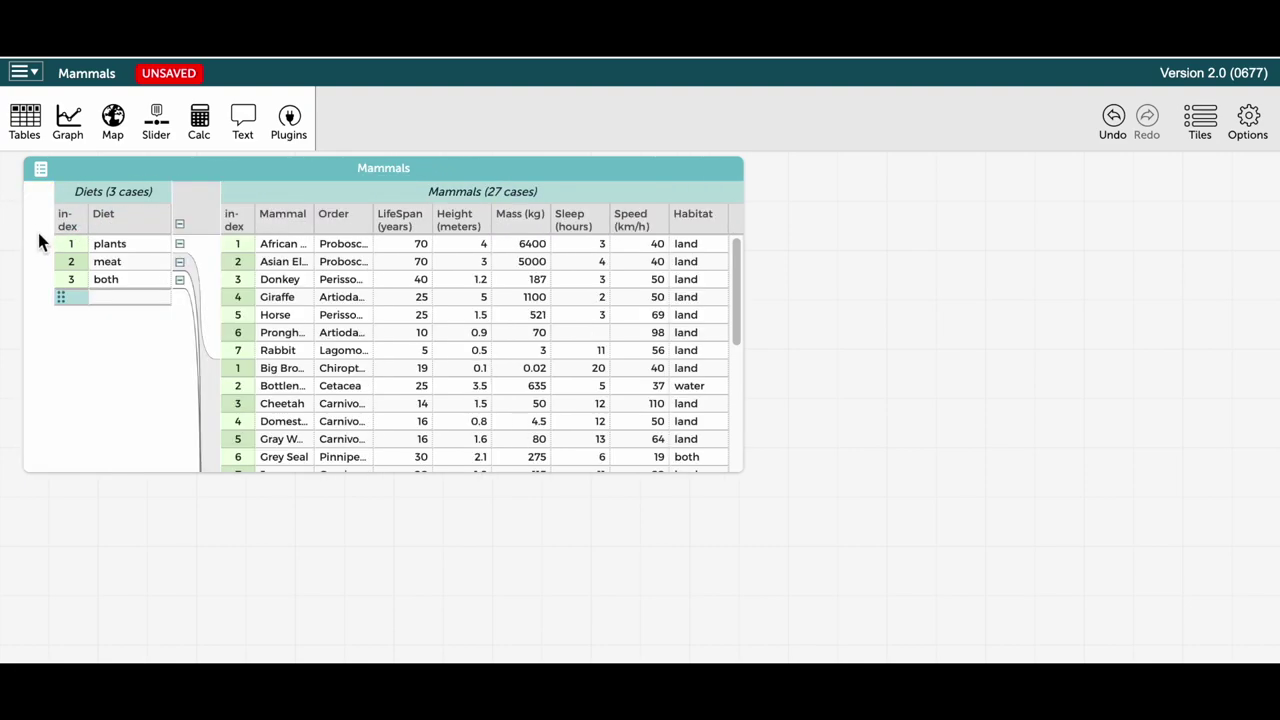
pyautogui.click(142, 246)
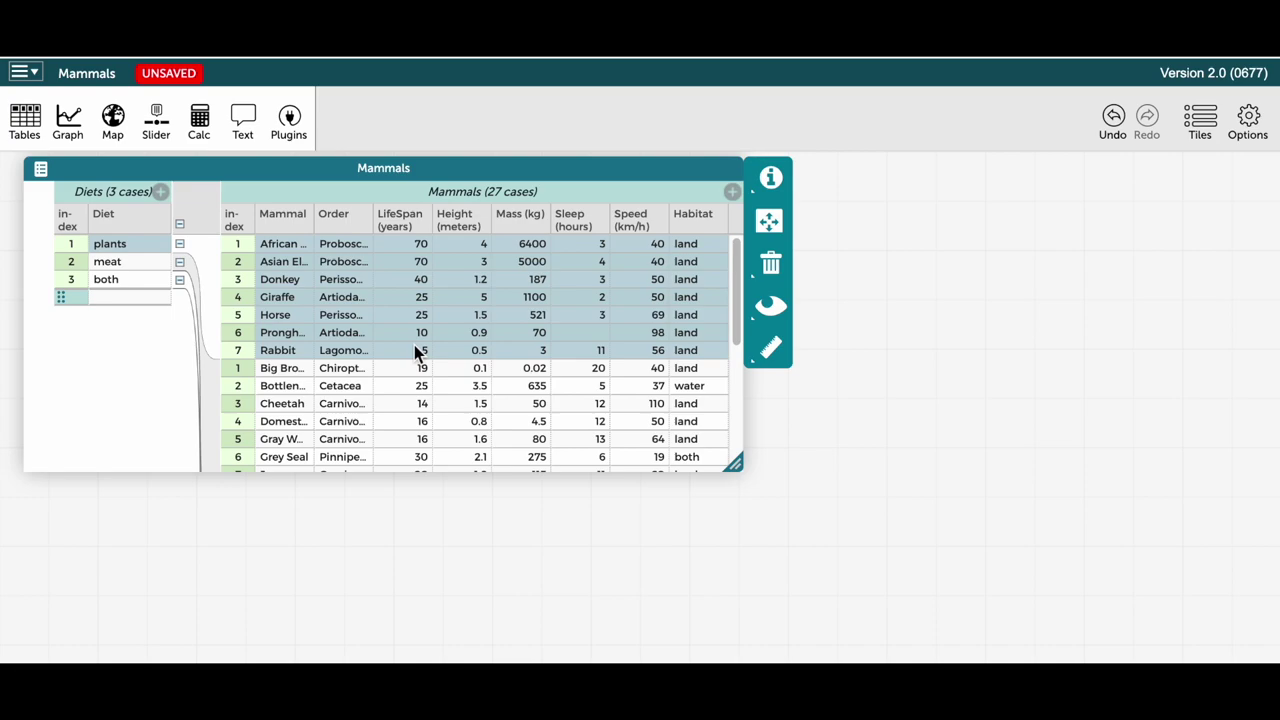
pyautogui.click(122, 258)
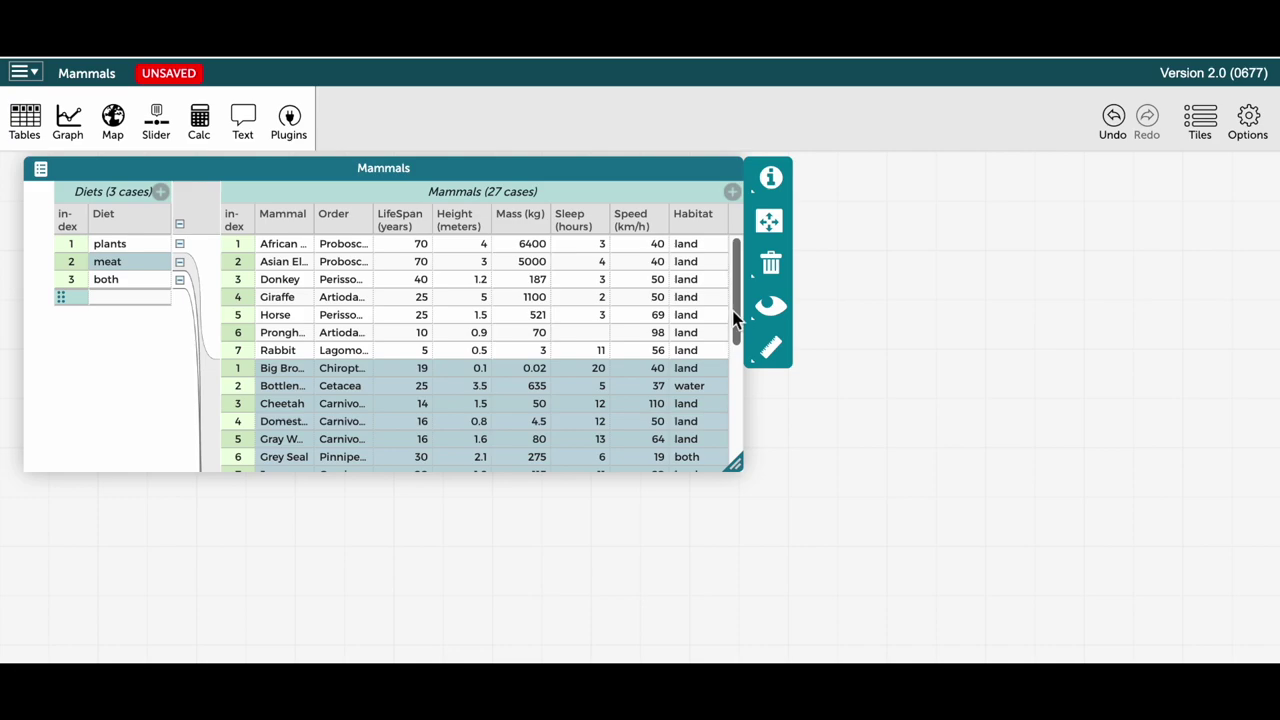
pyautogui.moveTo(733, 318); pyautogui.dragTo(733, 360)
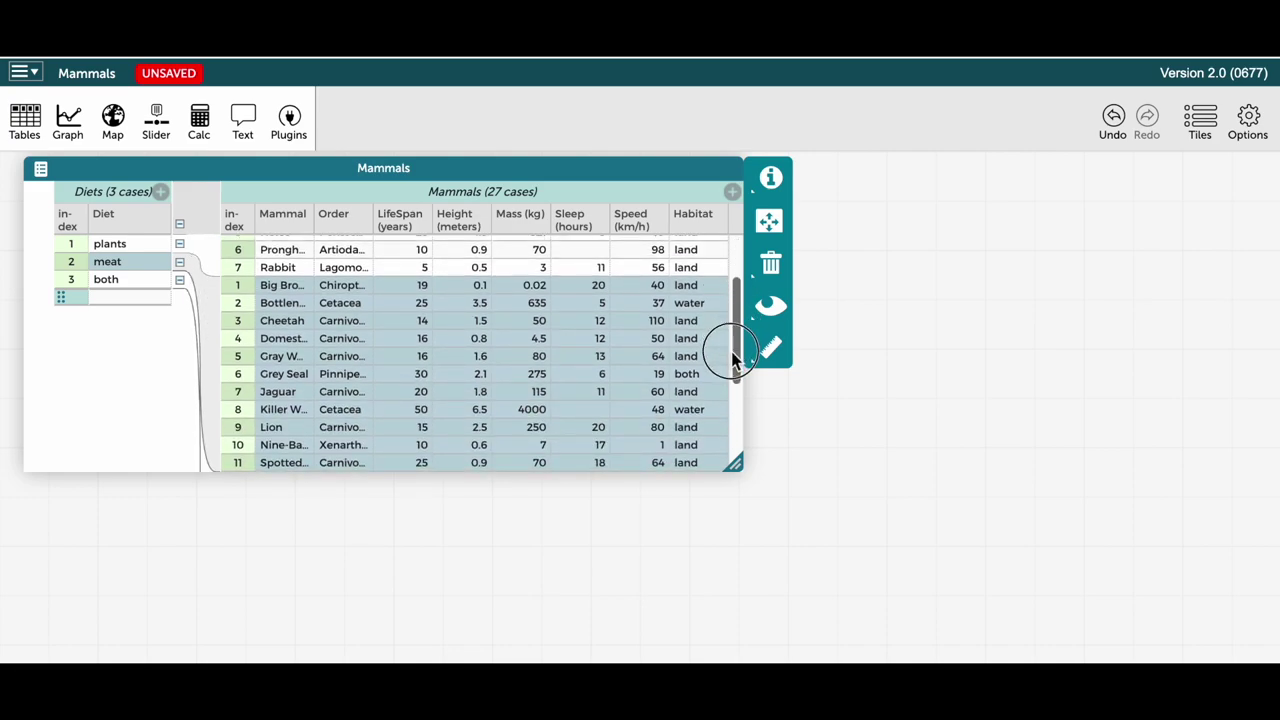
pyautogui.moveTo(733, 360); pyautogui.dragTo(735, 366)
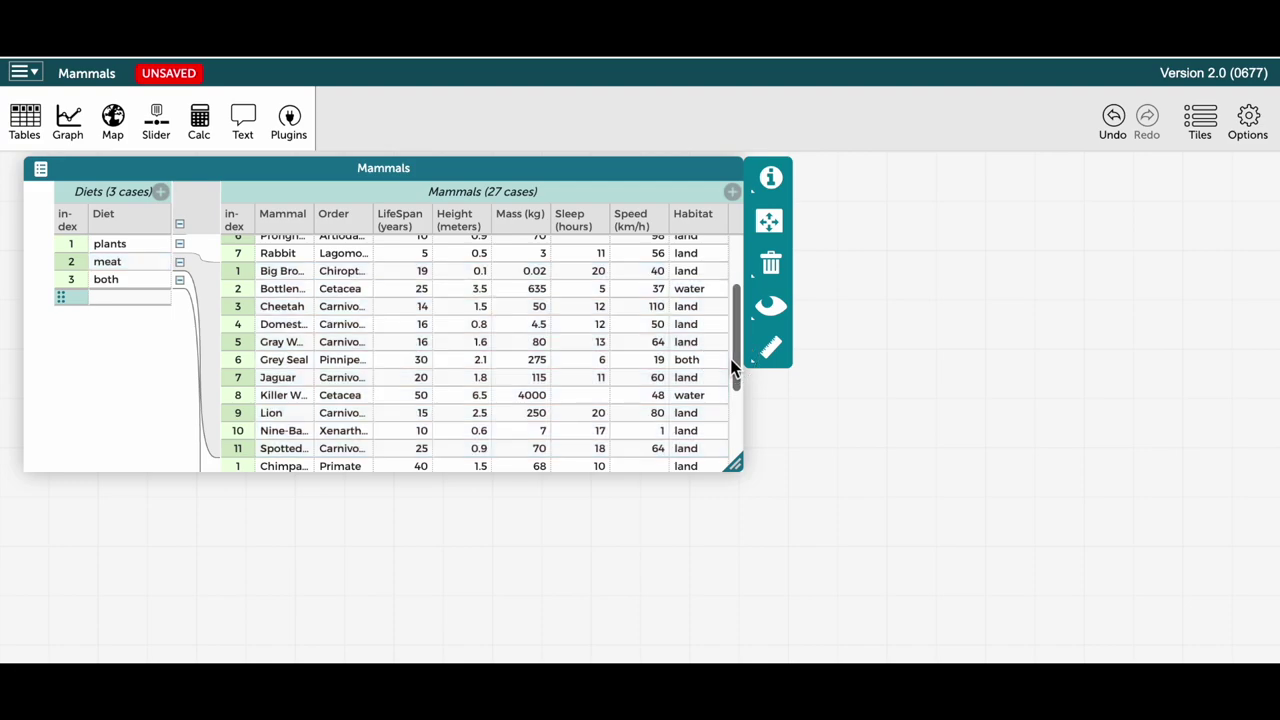
pyautogui.click(110, 264)
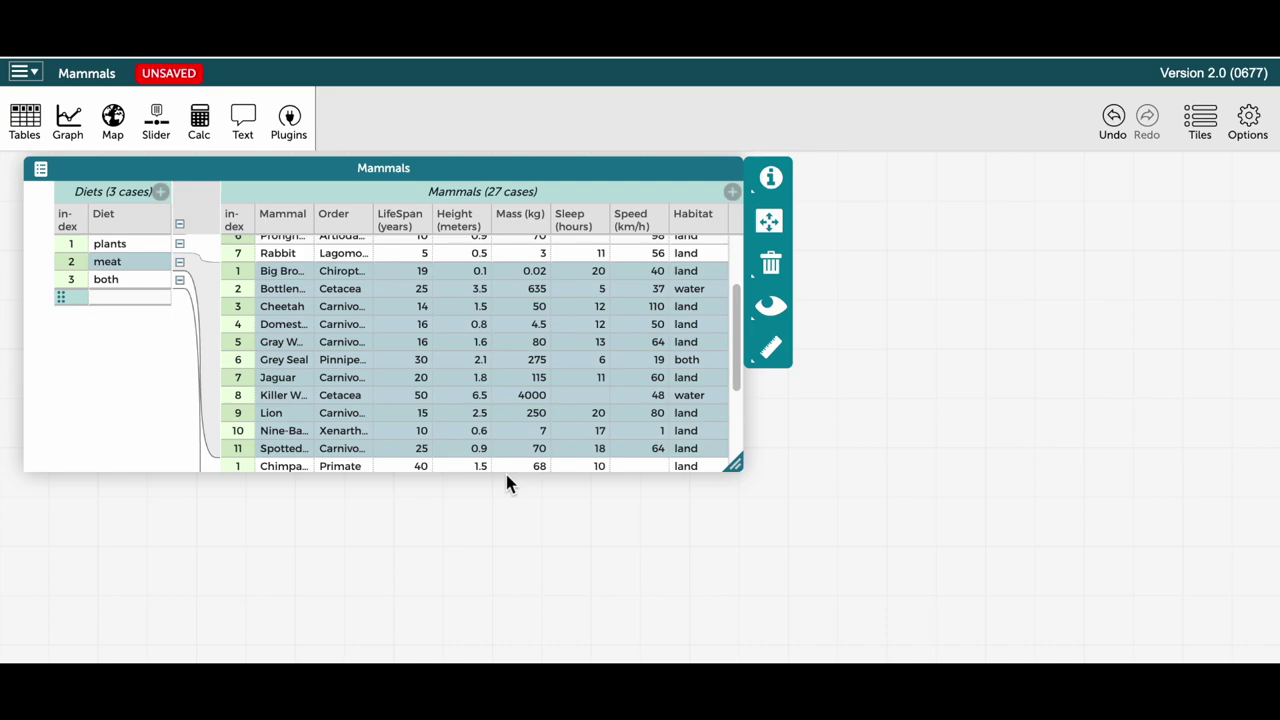
# Collapse the both and plants diet groups, leaving meat's 11 mammals listed individually.
pyautogui.click(180, 281)
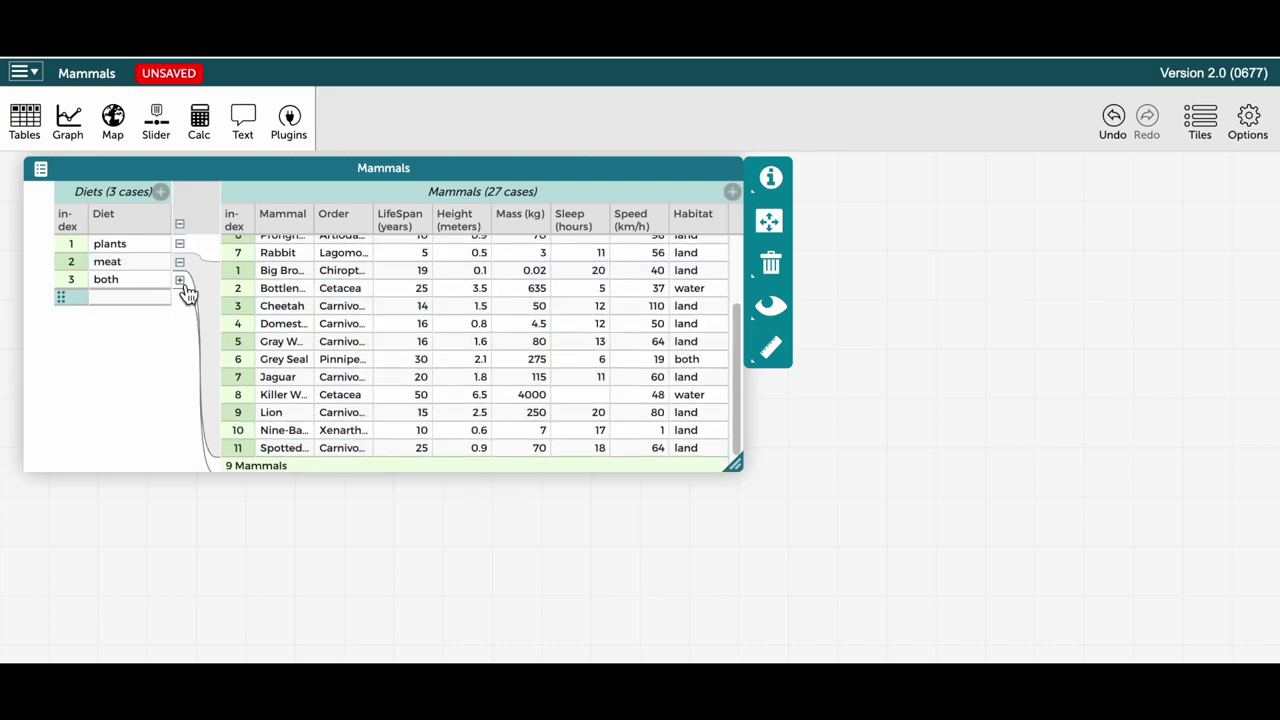
pyautogui.click(181, 245)
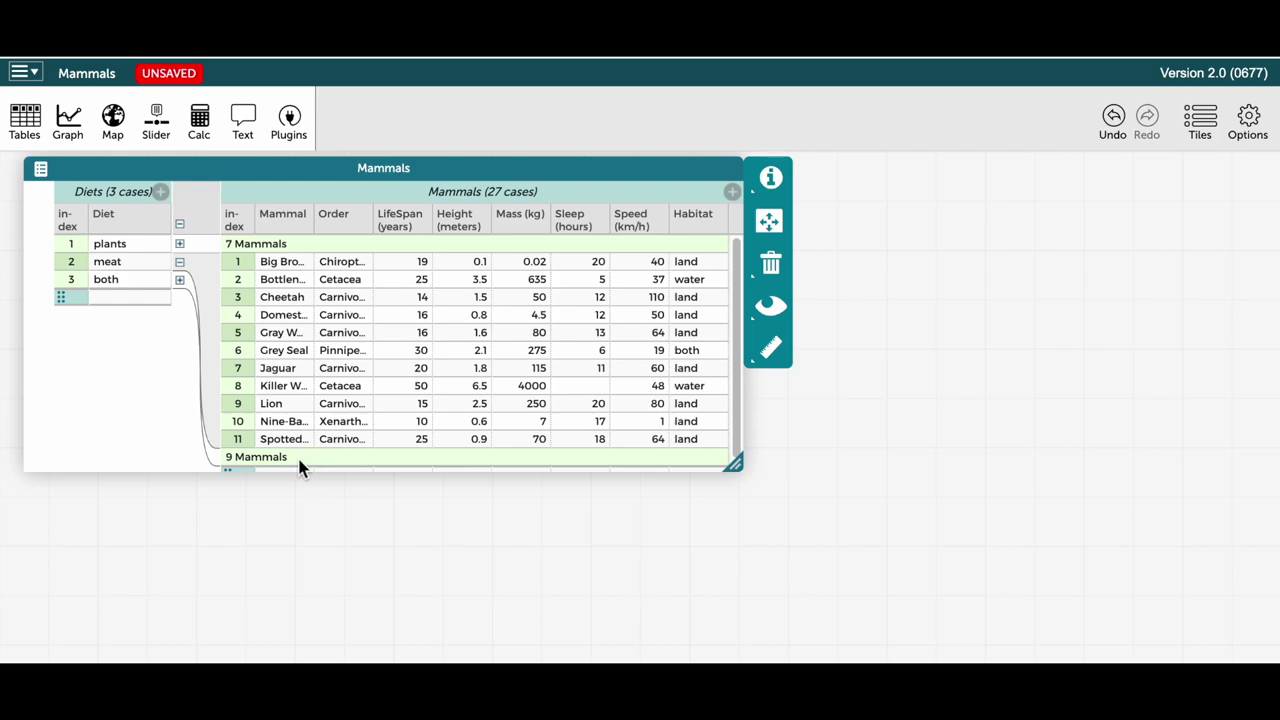
# Re-expand the both and plants groups, collapse all groups, then expand every group again.
pyautogui.click(184, 284)
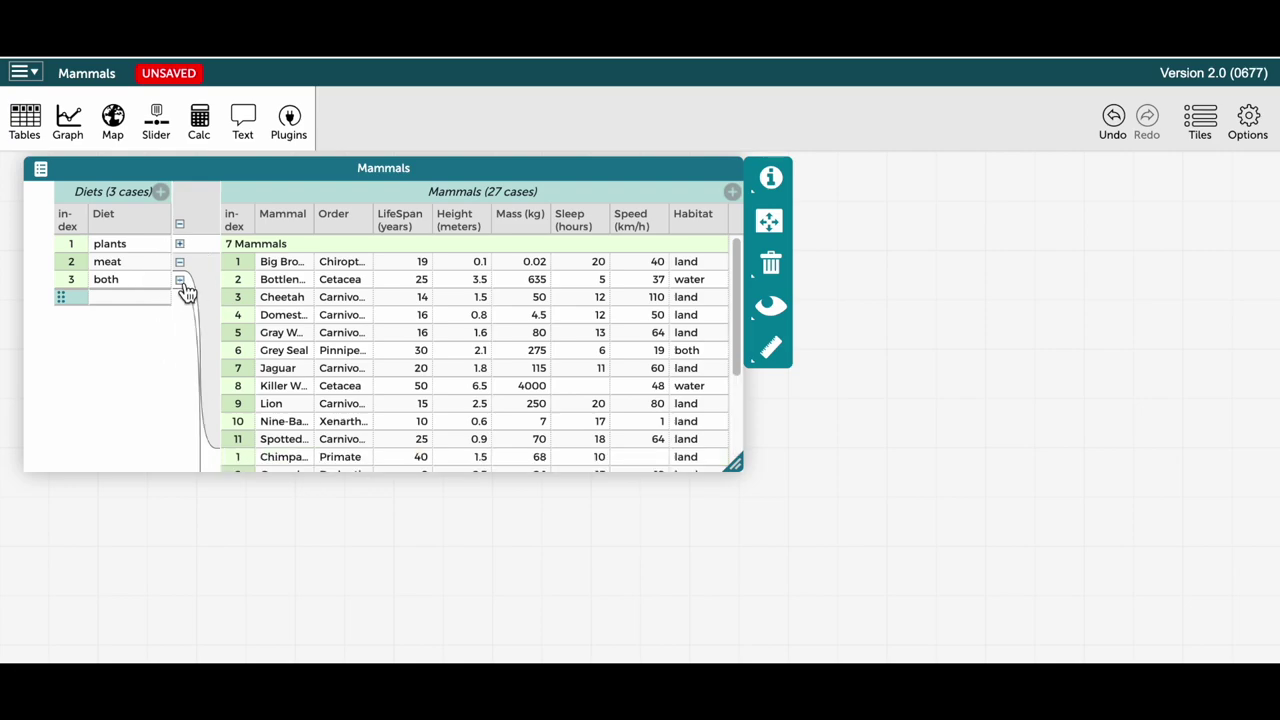
pyautogui.click(182, 246)
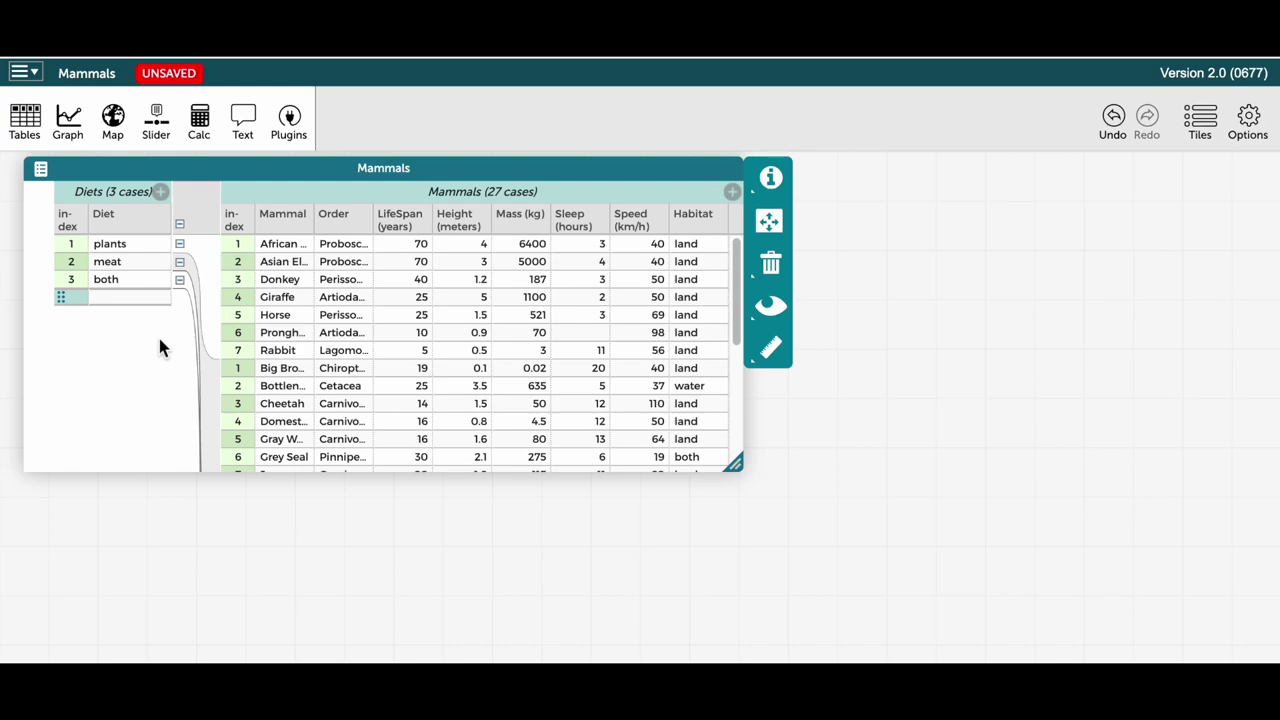
pyautogui.click(181, 225)
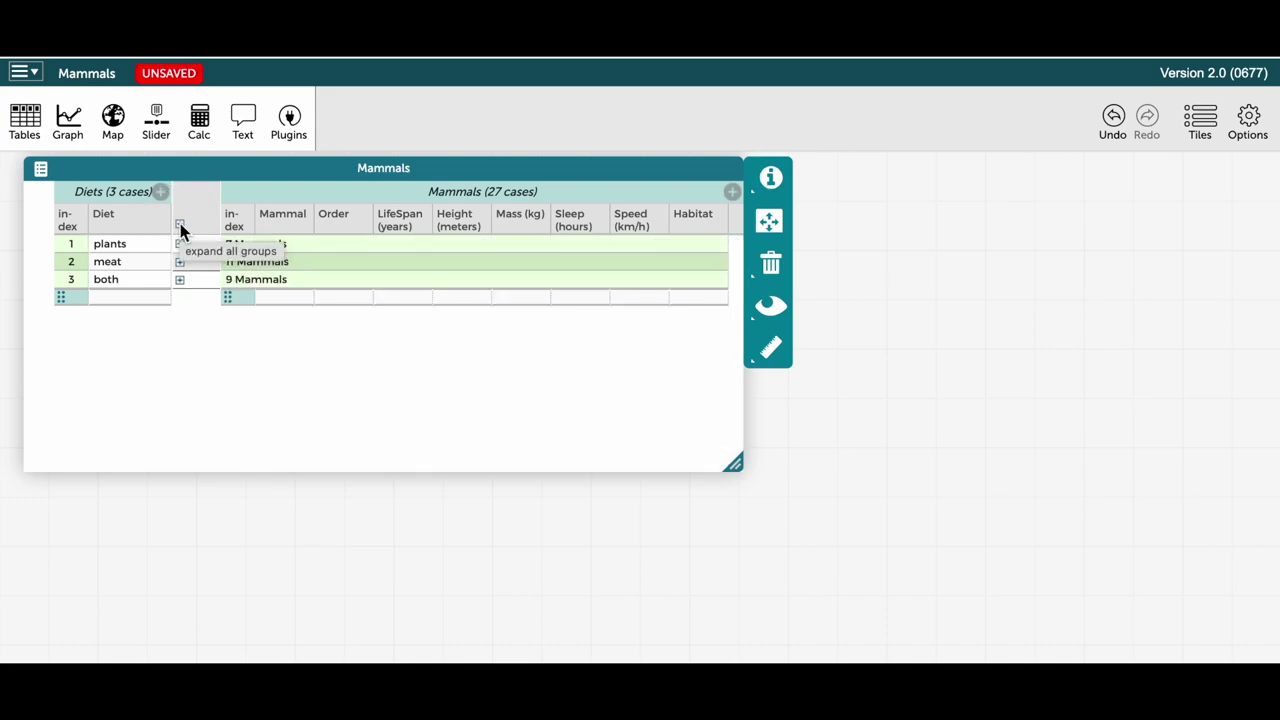
pyautogui.click(181, 226)
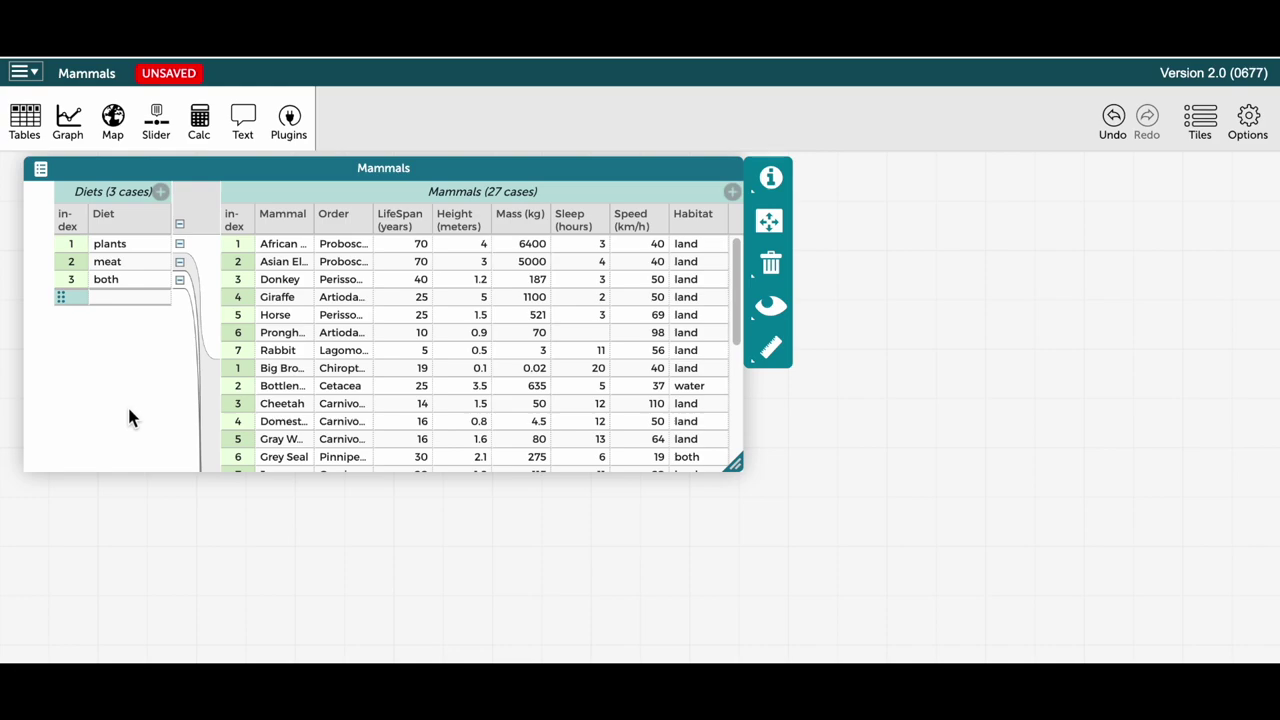
# Move Habitat into the Diets collection beside Diet, forming 5 Habitat–Diet groups.
pyautogui.moveTo(692, 220); pyautogui.dragTo(33, 229)
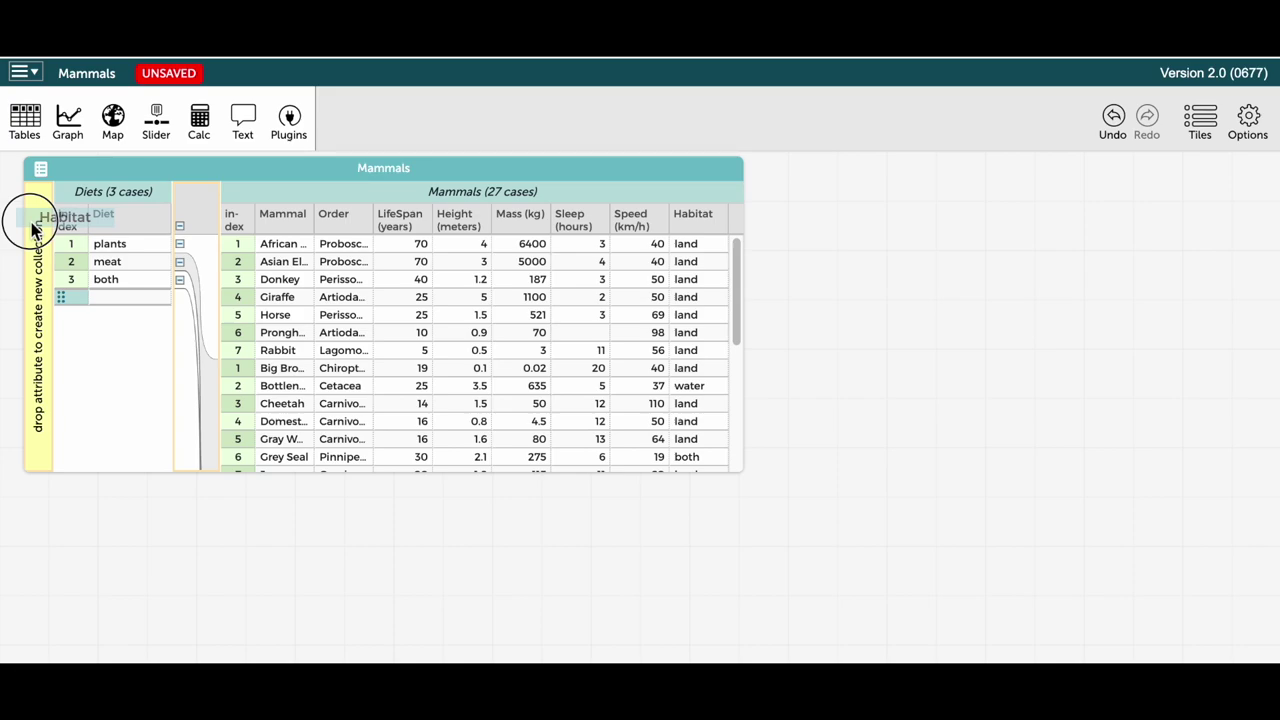
pyautogui.moveTo(33, 229)
pyautogui.mouseDown()
pyautogui.moveTo(91, 222)
pyautogui.moveTo(95, 236)
pyautogui.mouseUp()
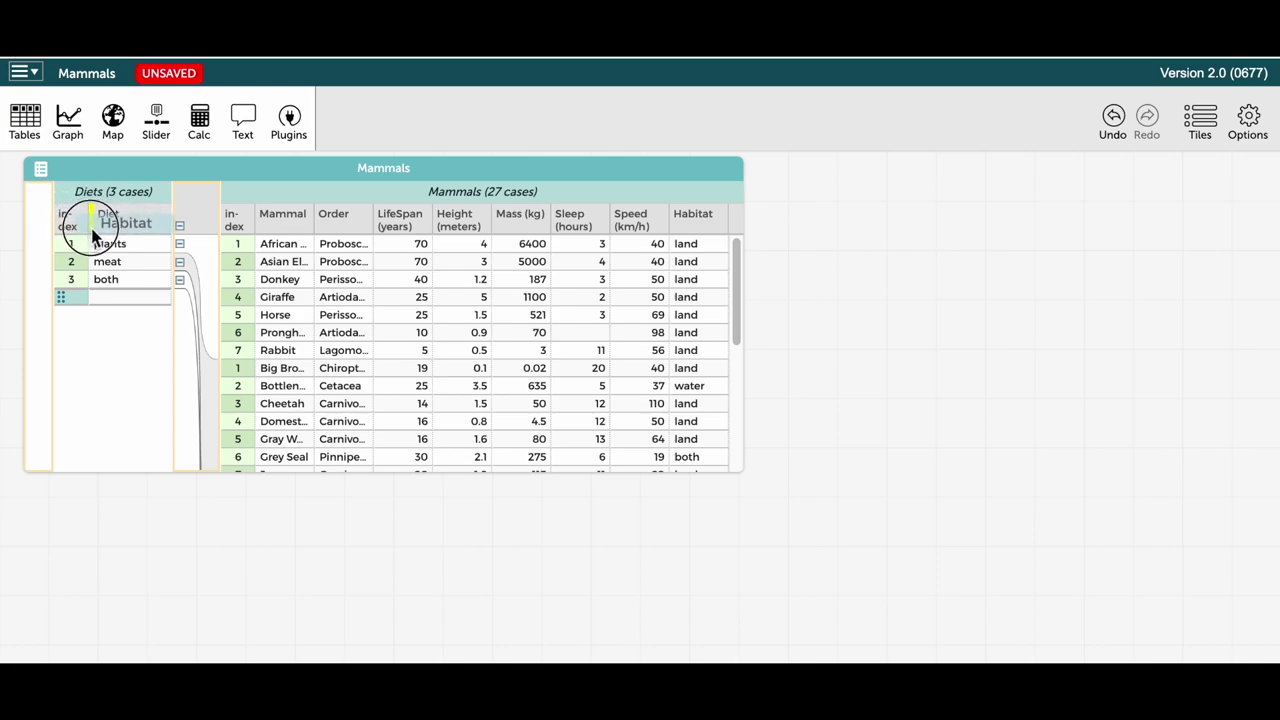
pyautogui.moveTo(92, 231); pyautogui.dragTo(86, 225)
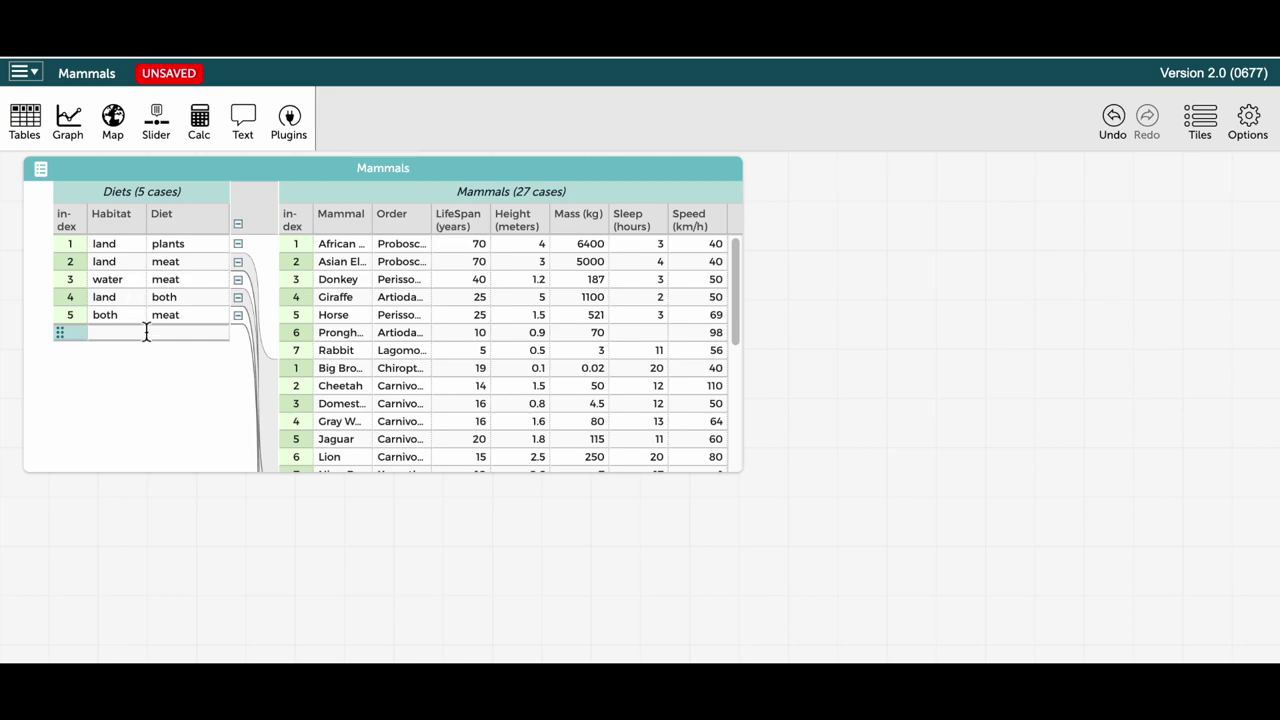
pyautogui.click(127, 249)
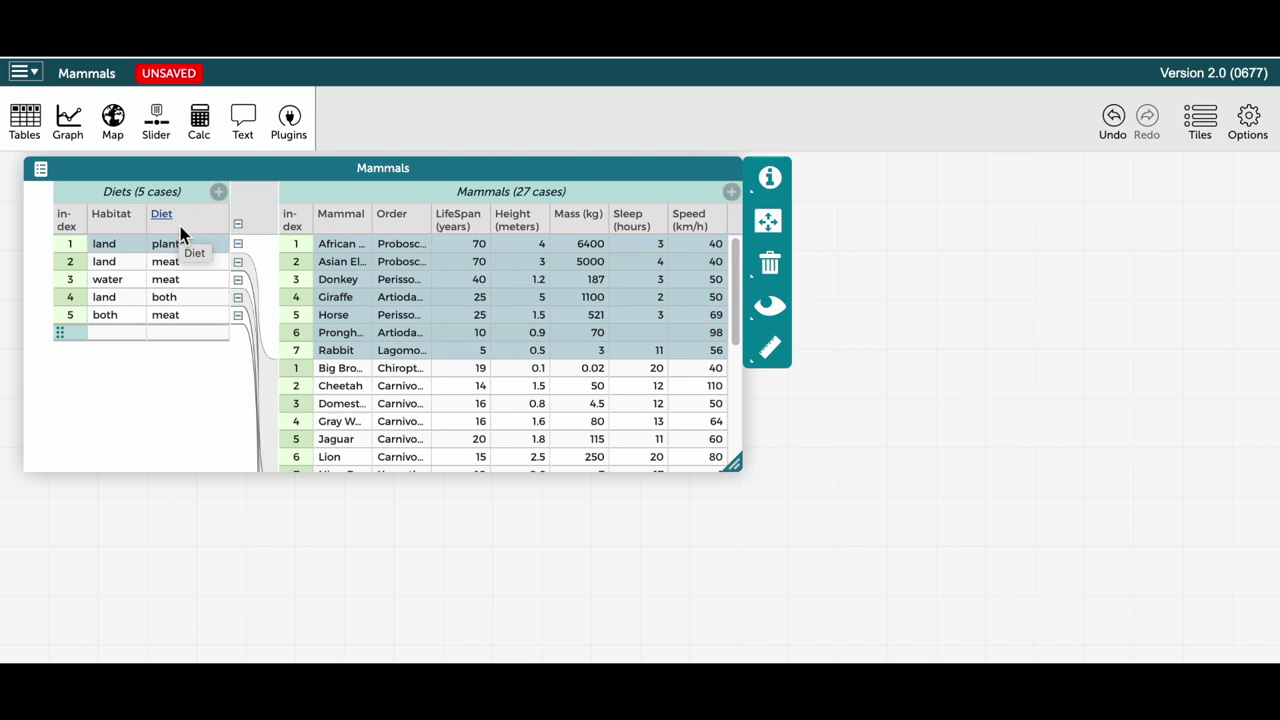
# Pull Diet into a new Diets1 parent level, then select plants, meat and finally both.
pyautogui.moveTo(163, 218); pyautogui.dragTo(38, 224)
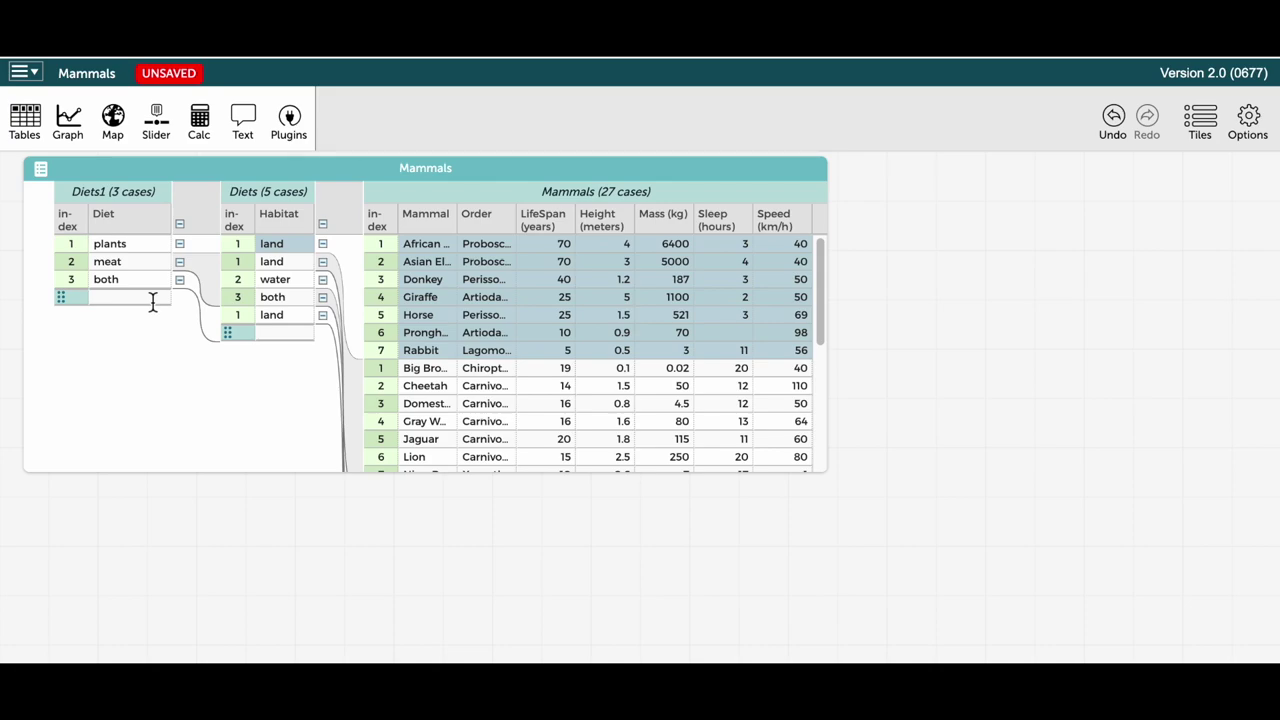
pyautogui.click(137, 244)
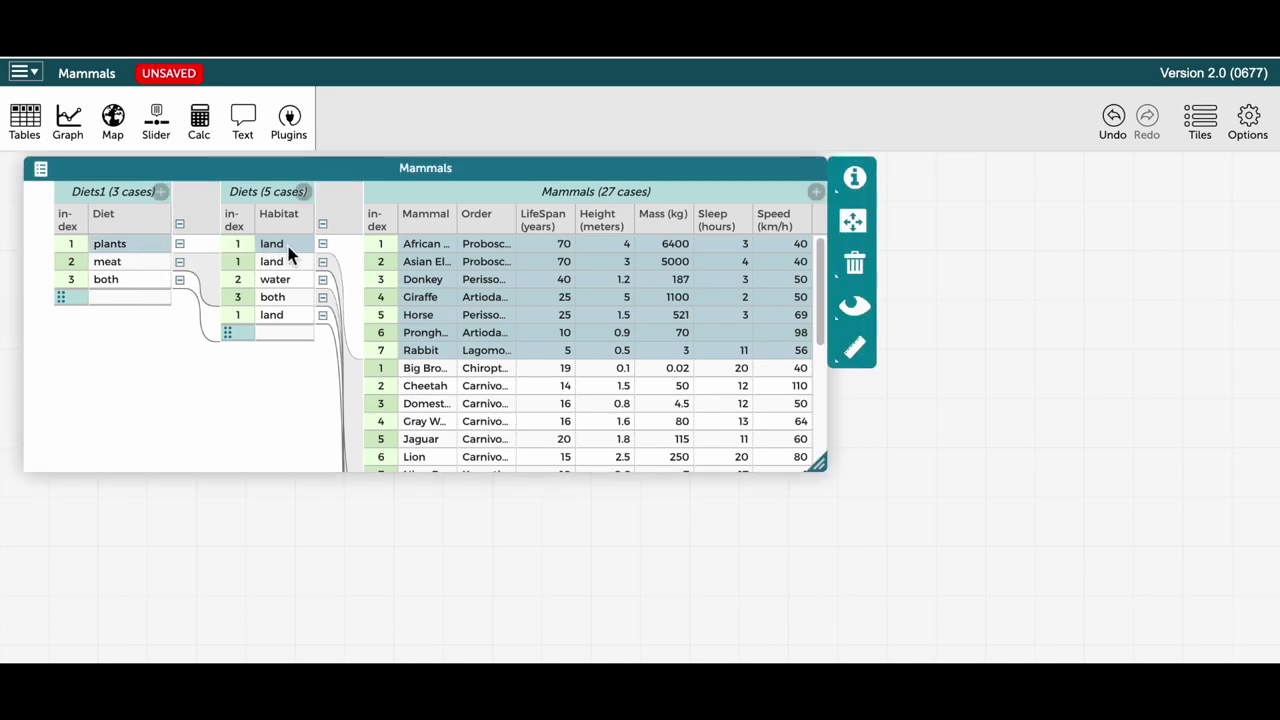
pyautogui.click(106, 264)
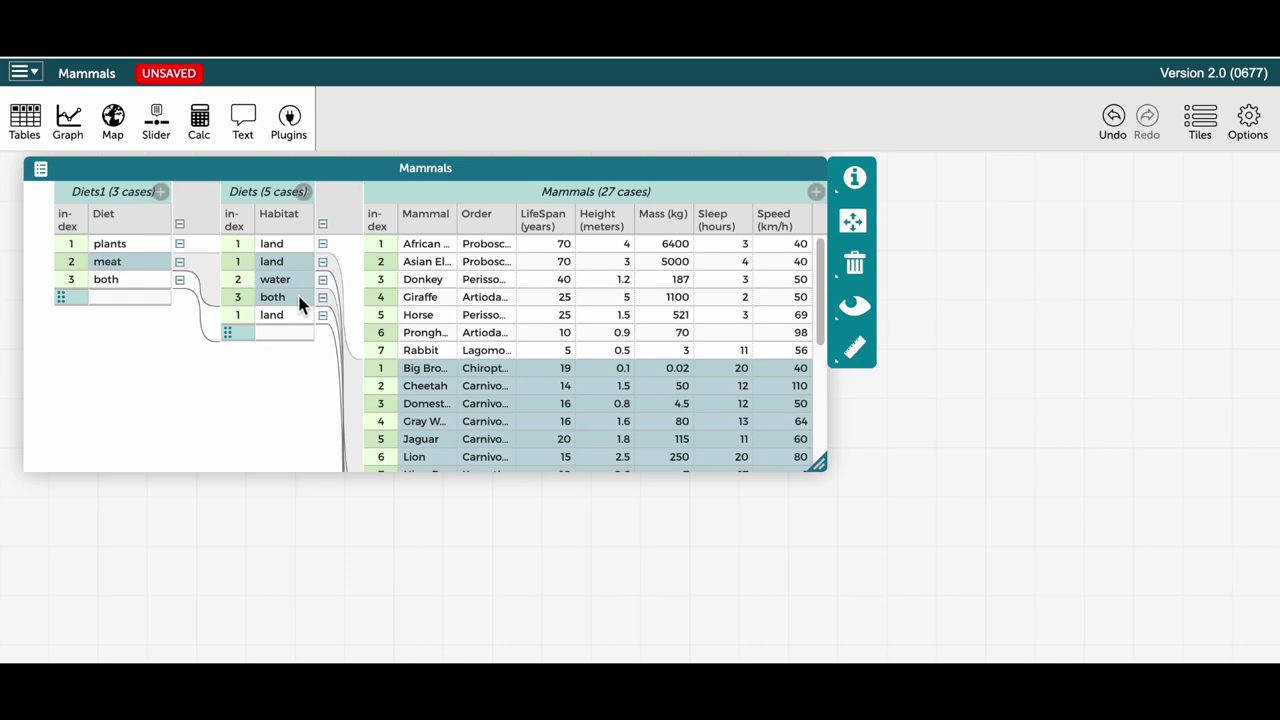
pyautogui.click(118, 279)
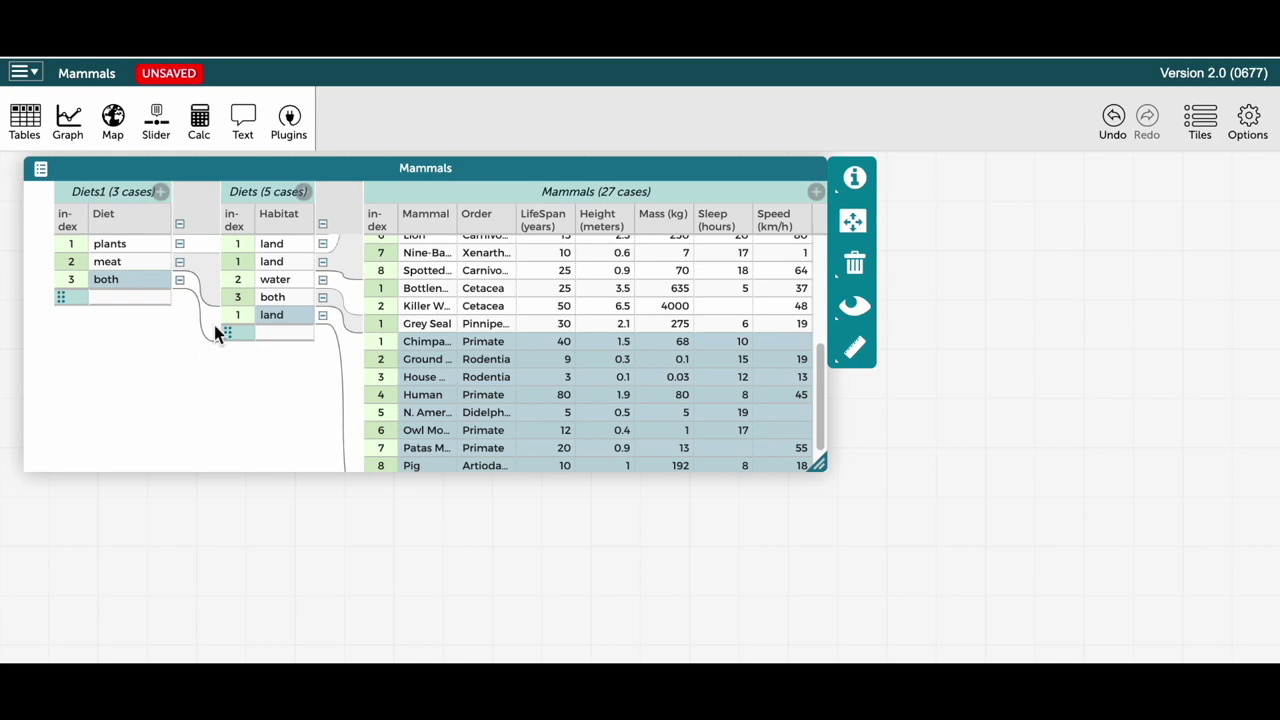
# Move Habitat back into the Mammals collection after Speed, removing the Habitat level.
pyautogui.moveTo(276, 226); pyautogui.dragTo(338, 226)
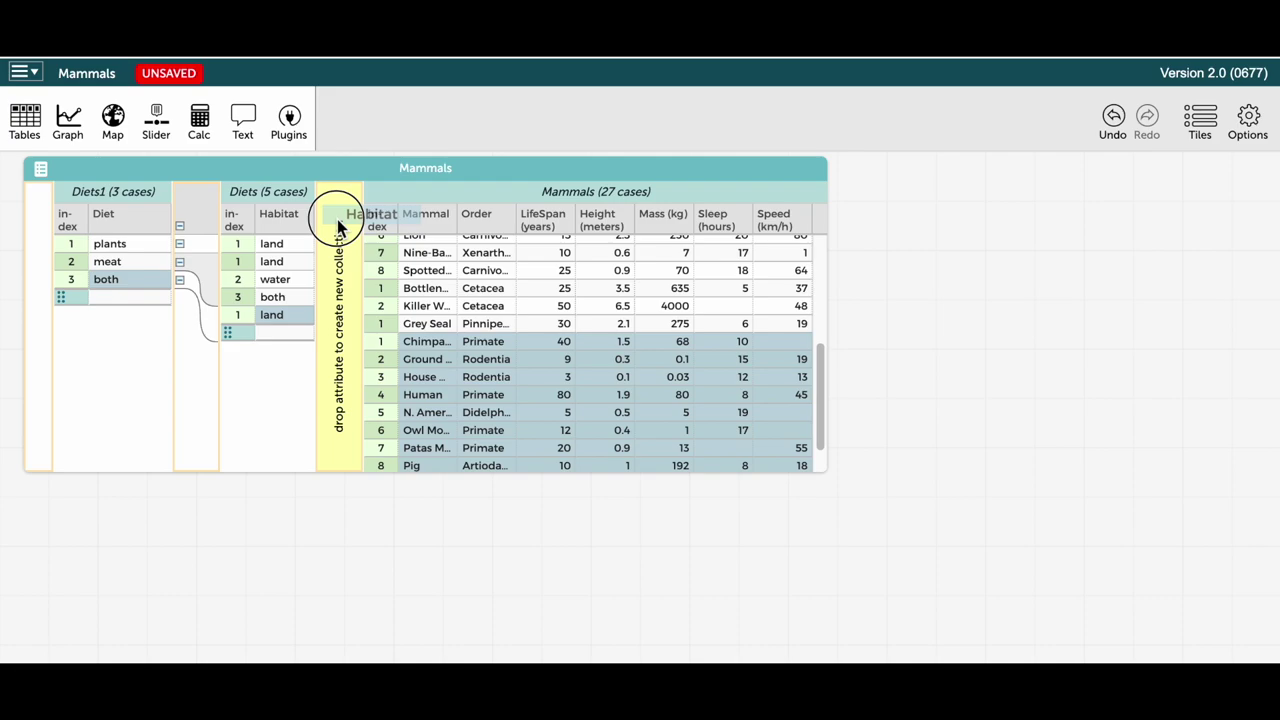
pyautogui.moveTo(338, 226); pyautogui.dragTo(801, 233)
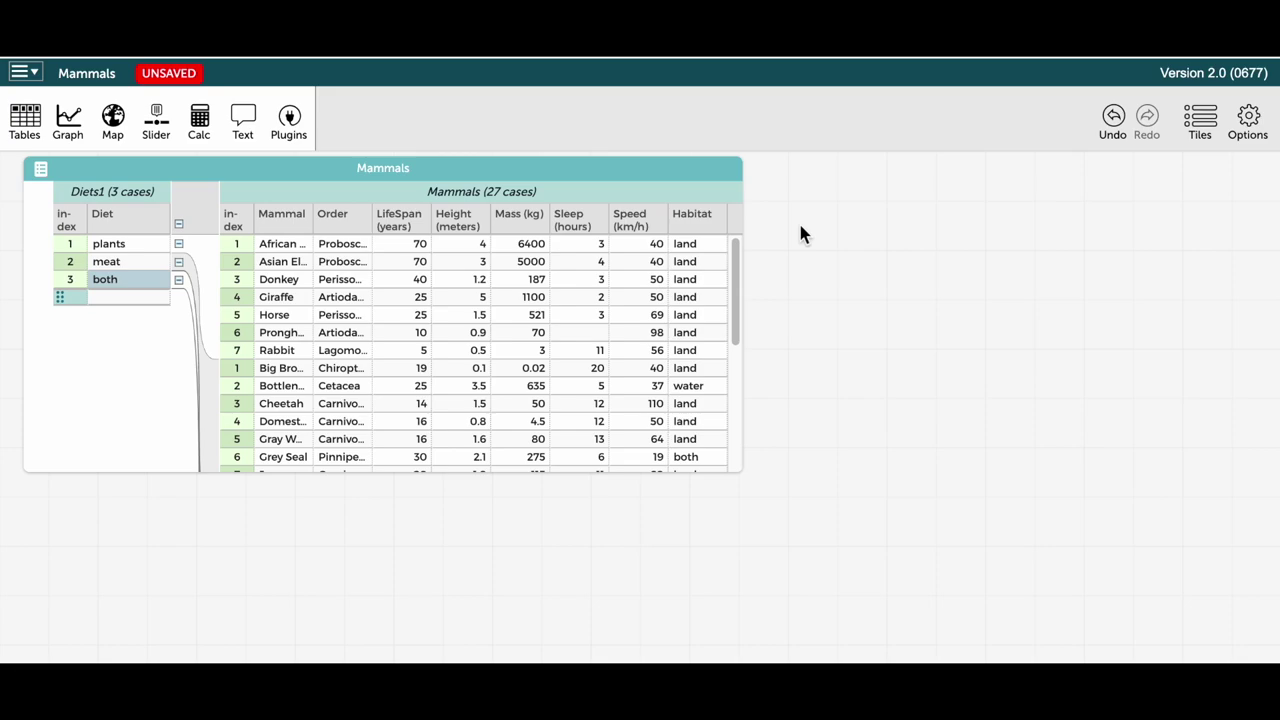
pyautogui.click(152, 216)
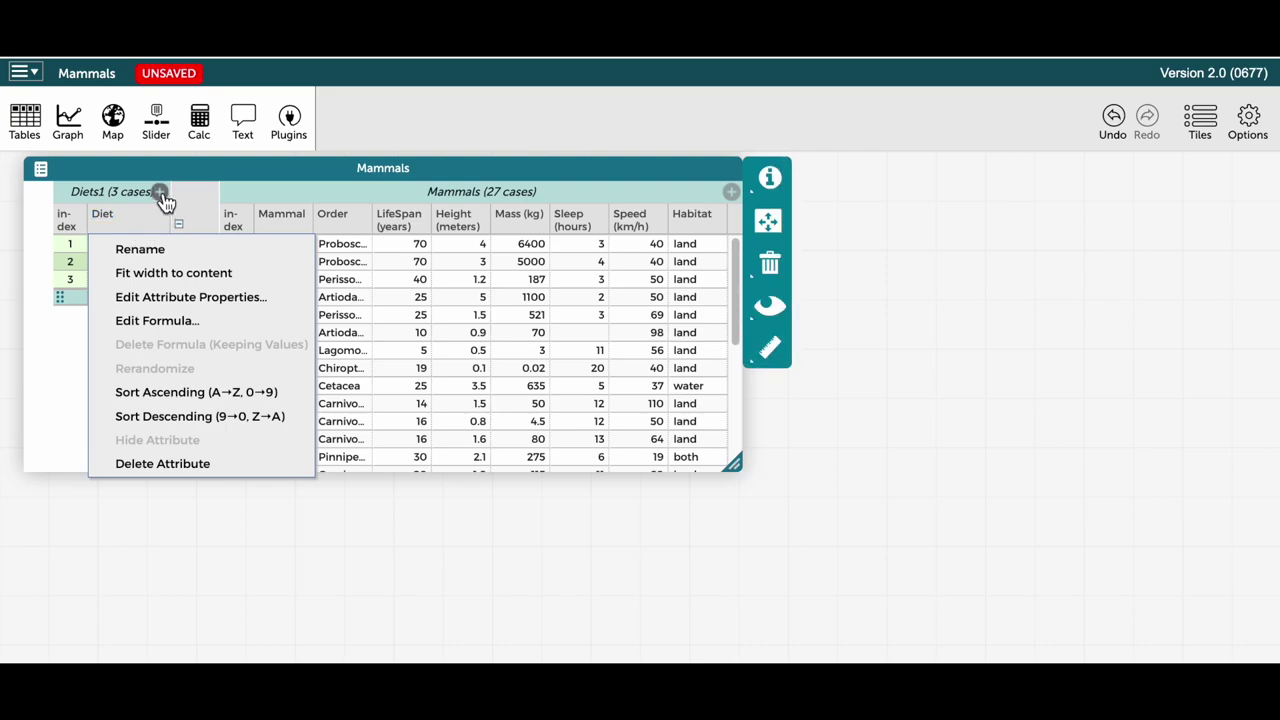
# Add a Diets1 column named count with formula count(Mammal), showing 7, 11 and 9.
pyautogui.click(160, 192)
pyautogui.write('co')
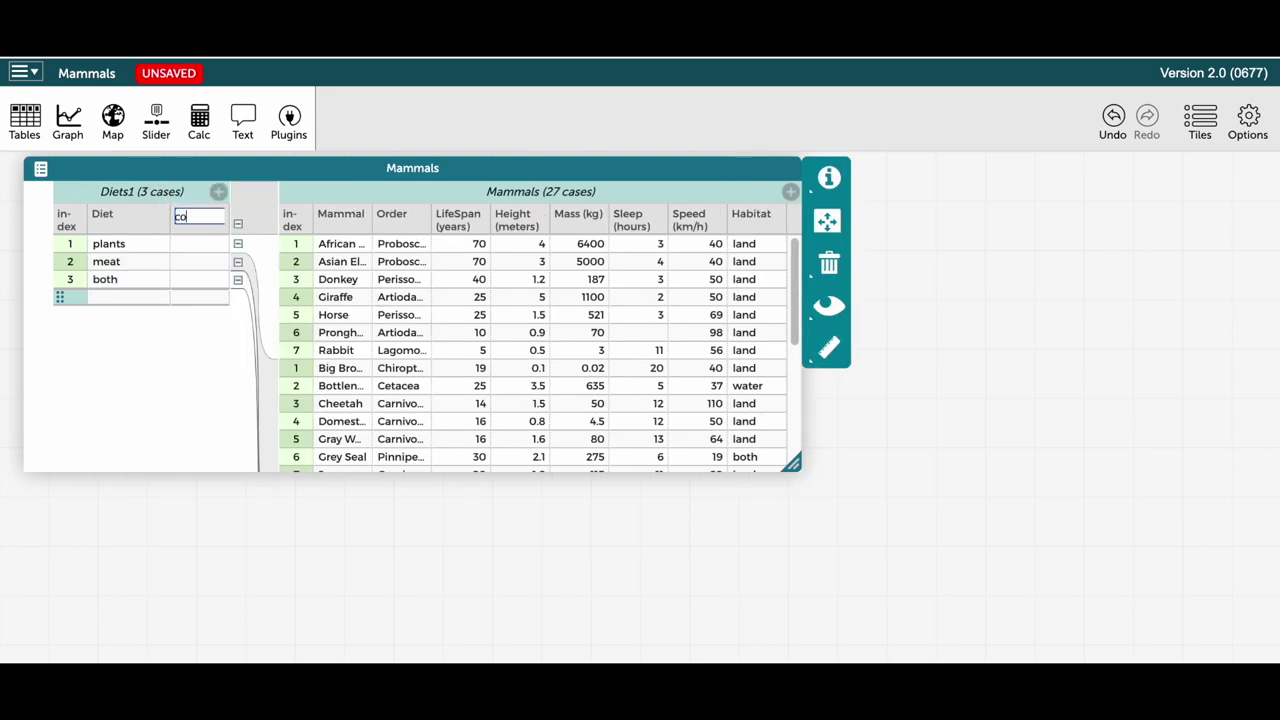
pyautogui.write('unt')
pyautogui.click(169, 368)
pyautogui.click(205, 228)
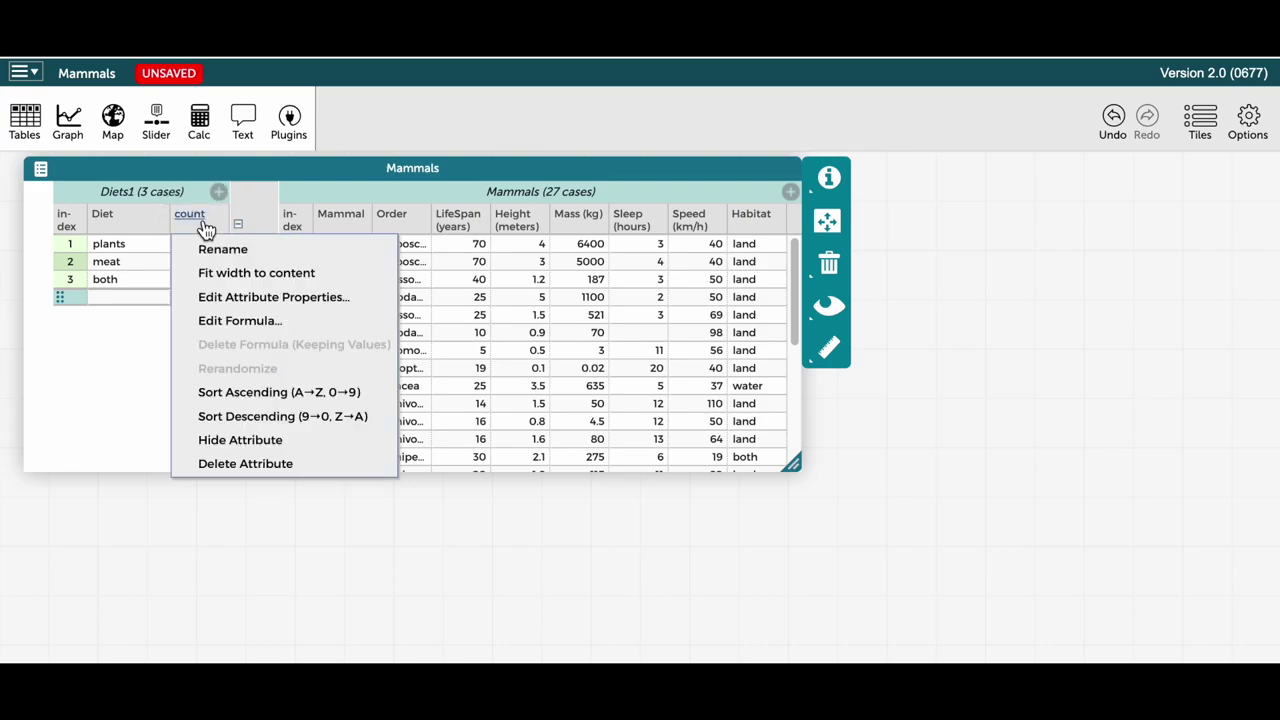
pyautogui.click(249, 334)
pyautogui.write('count(')
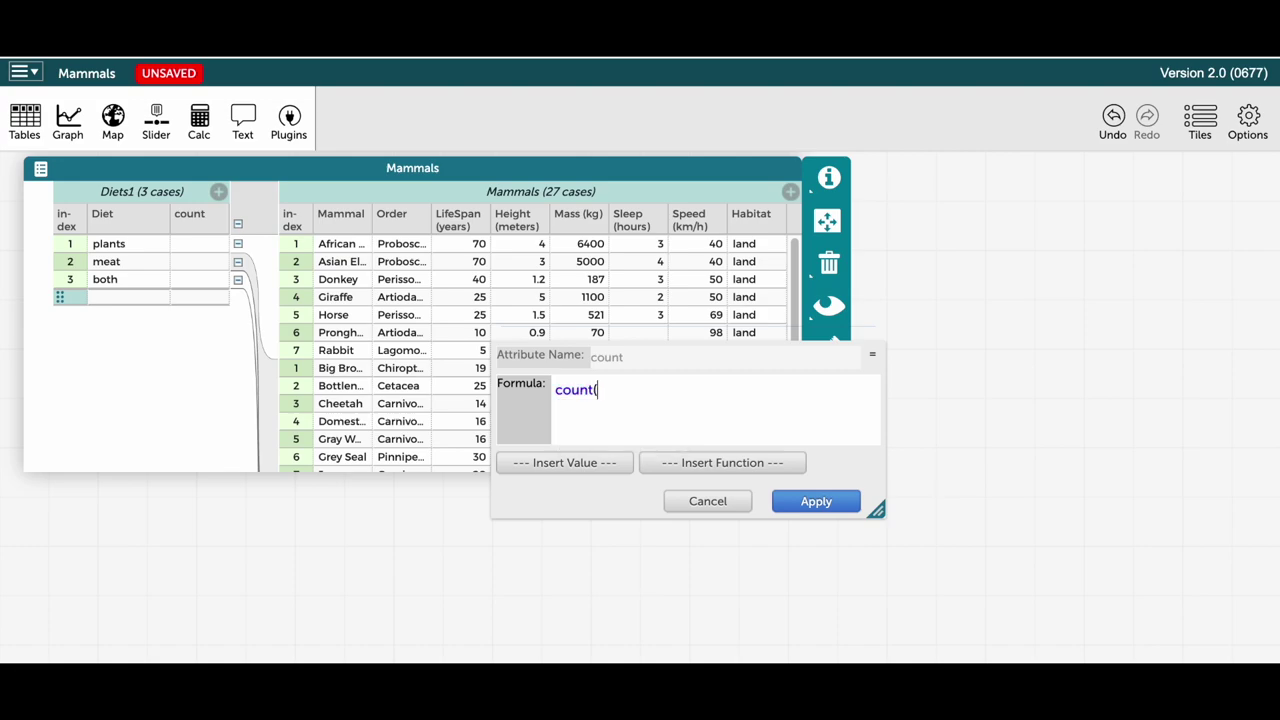
pyautogui.write('Mammal)')
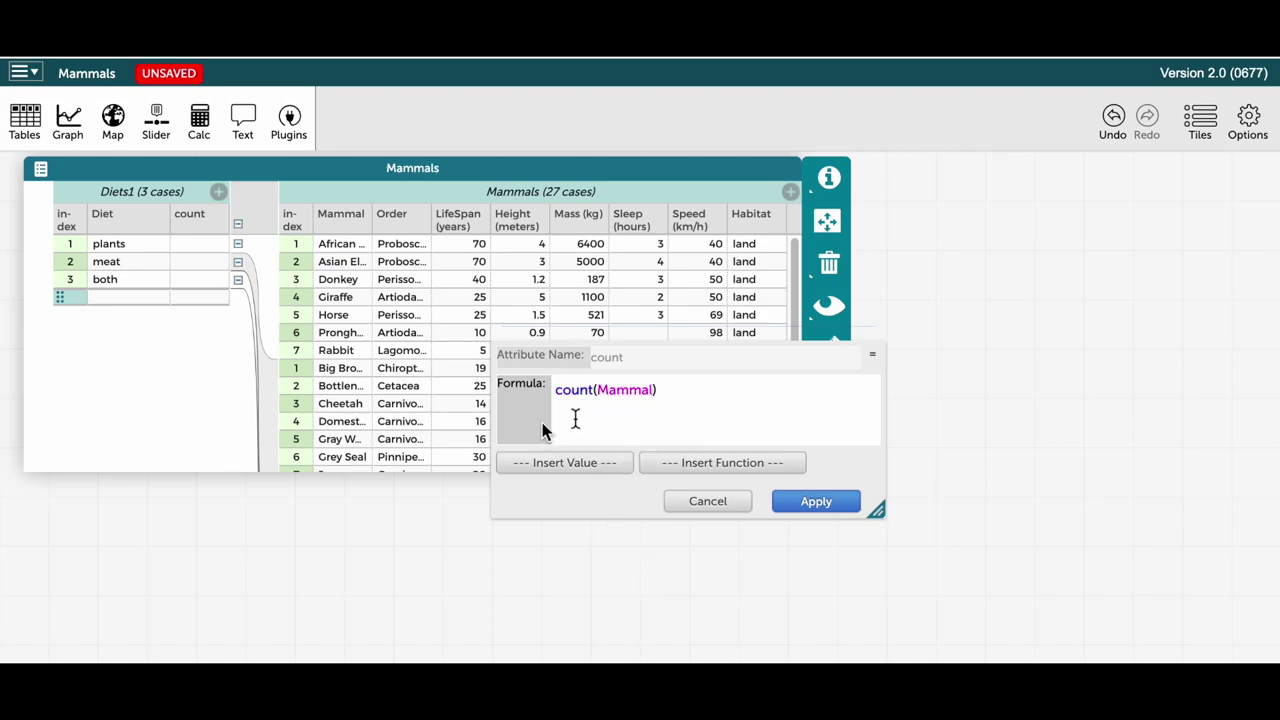
pyautogui.click(816, 502)
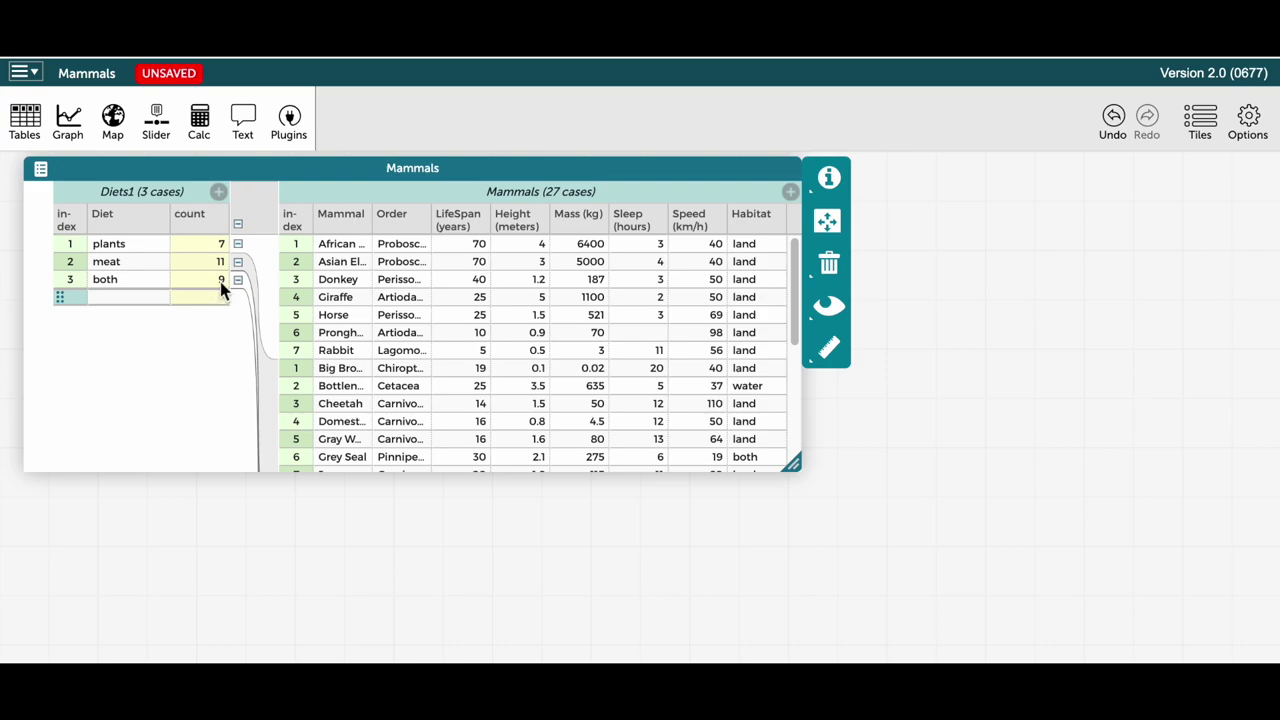
# Add a Diets1 column 'median LifeSpan' with formula median(LifeSpan), showing 25, 19 and 10.
pyautogui.click(219, 193)
pyautogui.write('m')
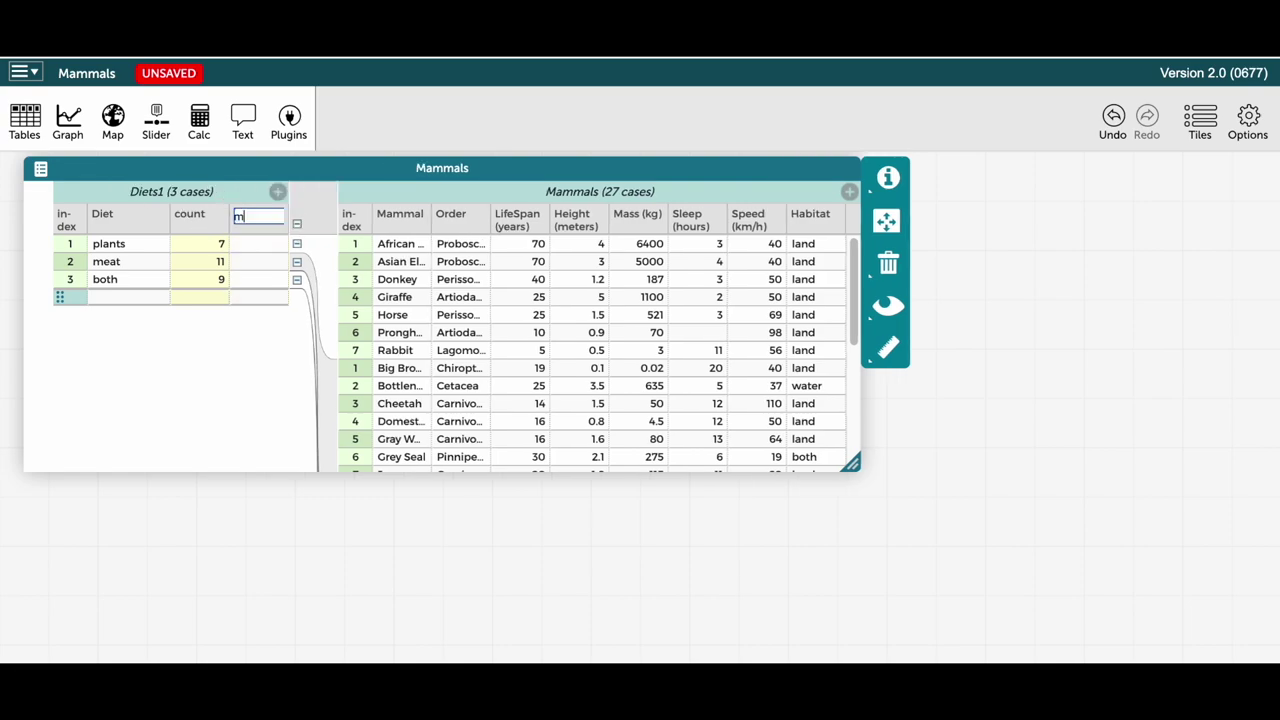
pyautogui.write('edian LifeSpan')
pyautogui.click(220, 393)
pyautogui.click(262, 220)
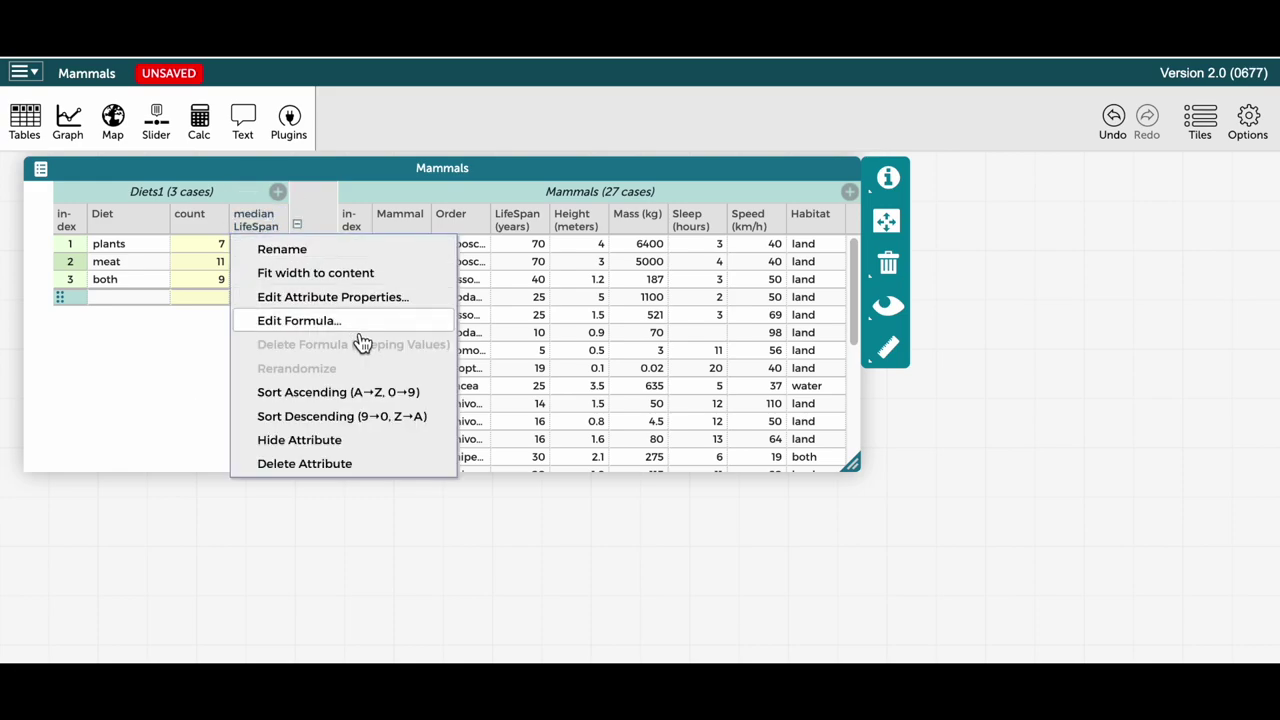
pyautogui.click(350, 322)
pyautogui.write('median(Life')
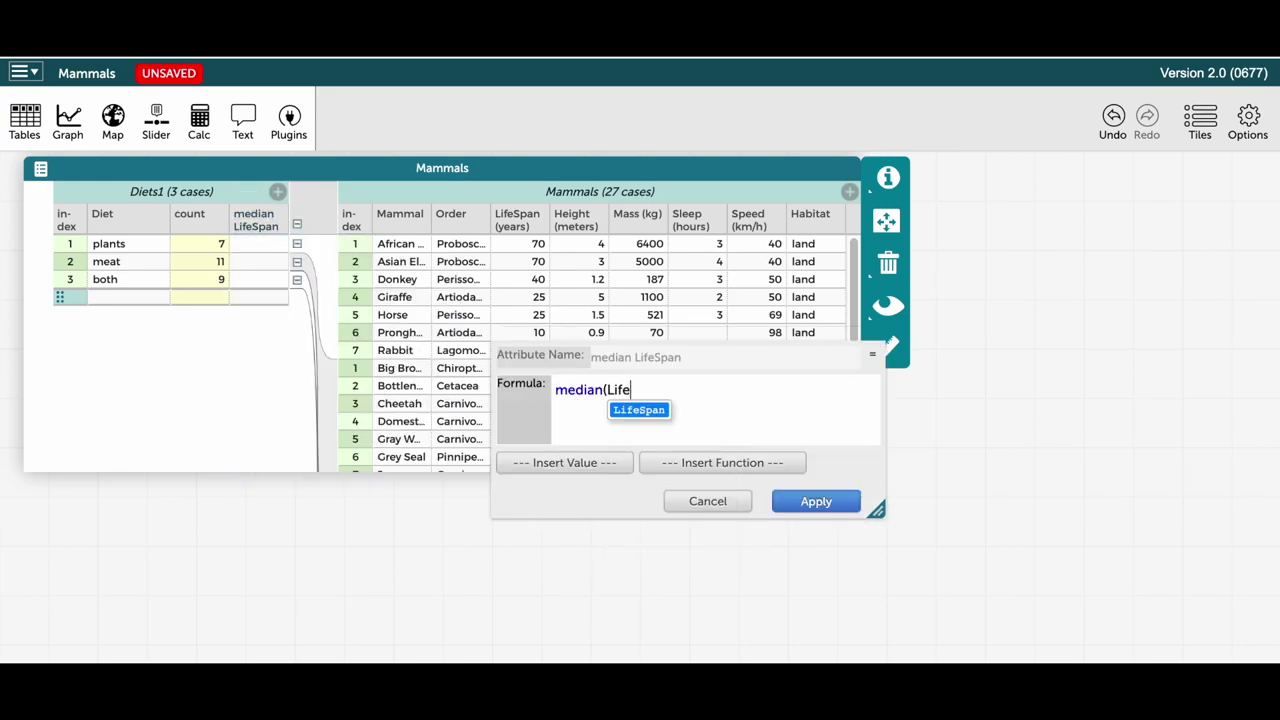
pyautogui.press('Return')
pyautogui.write(')')
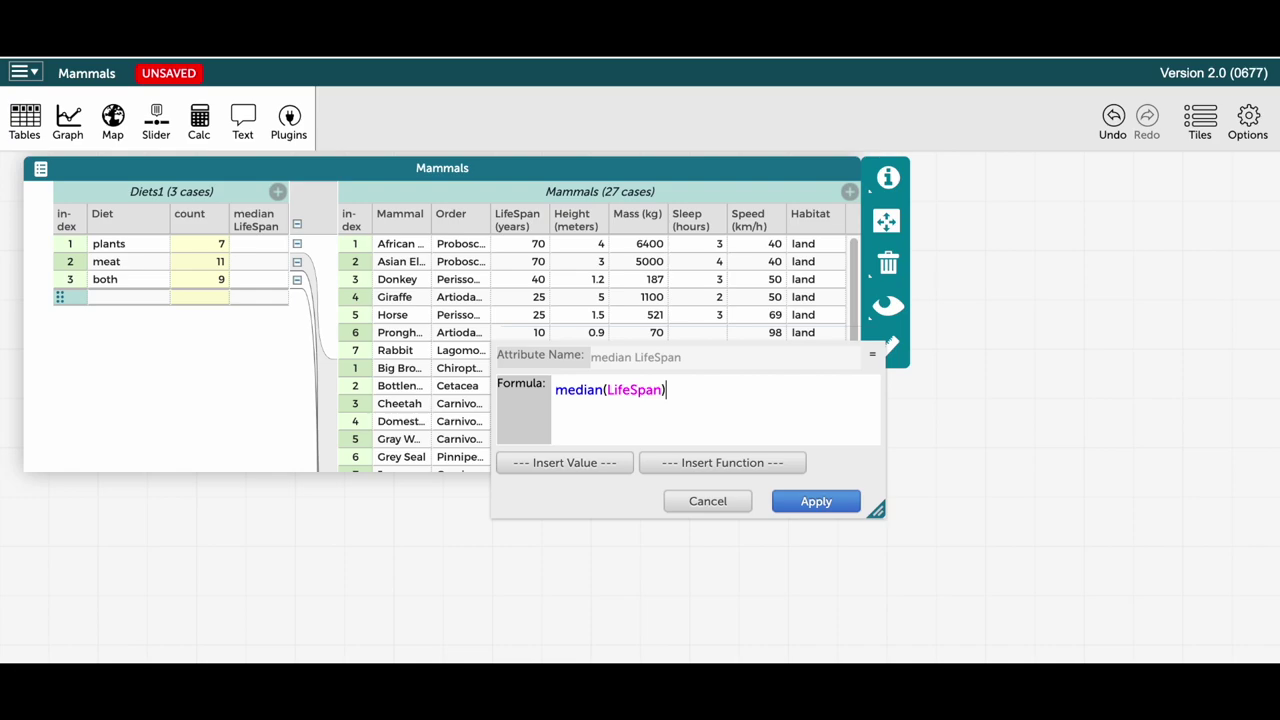
pyautogui.click(807, 498)
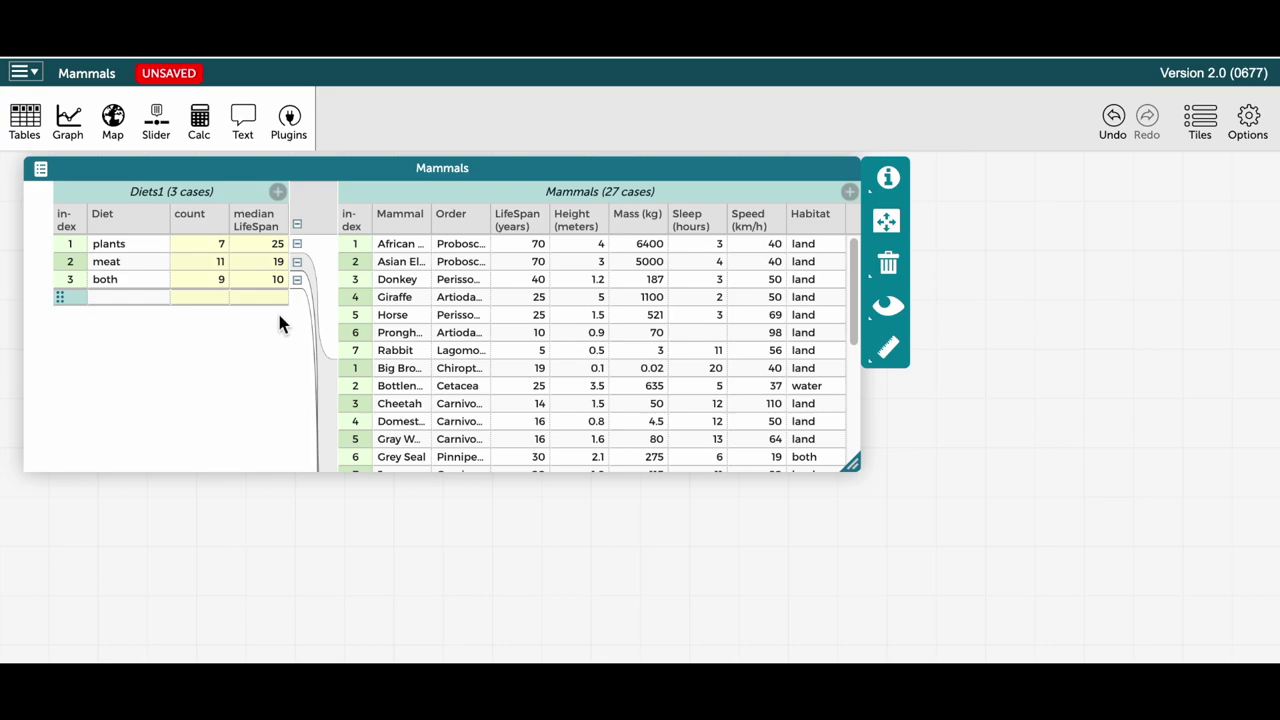
# Create a graph with Diet on the x-axis and median LifeSpan on the y-axis.
pyautogui.click(67, 122)
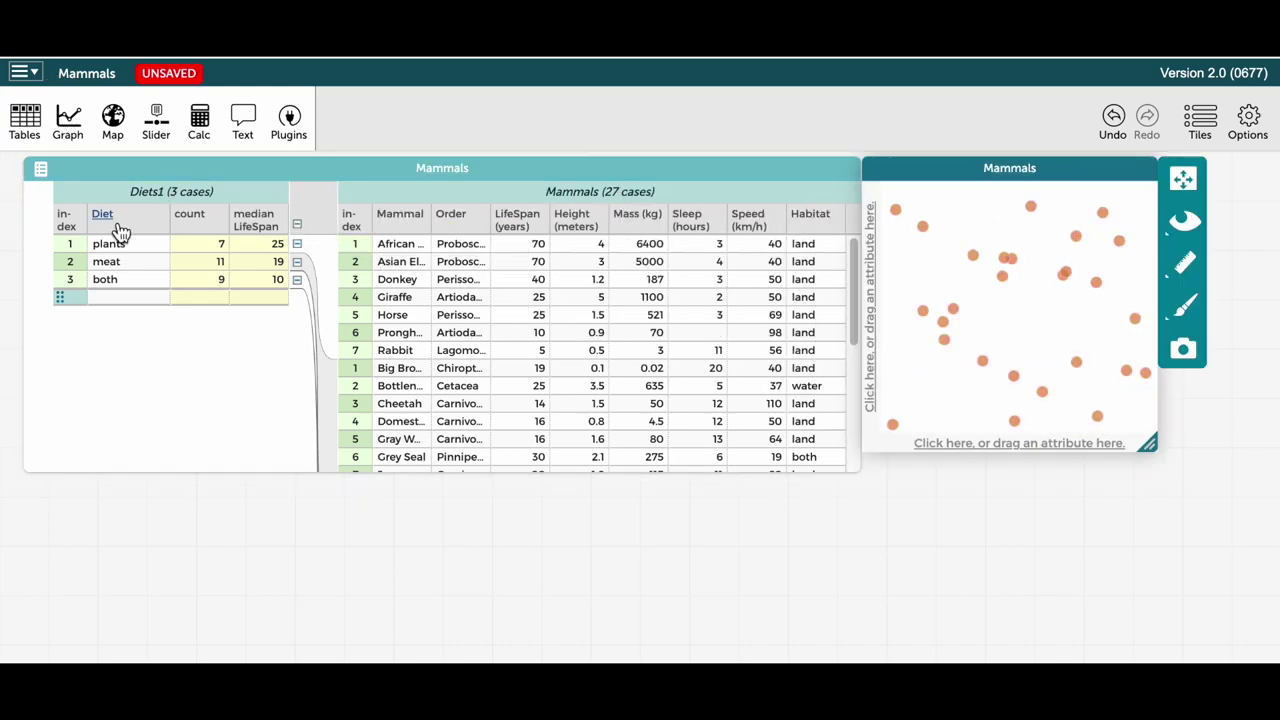
pyautogui.moveTo(110, 216); pyautogui.dragTo(971, 440)
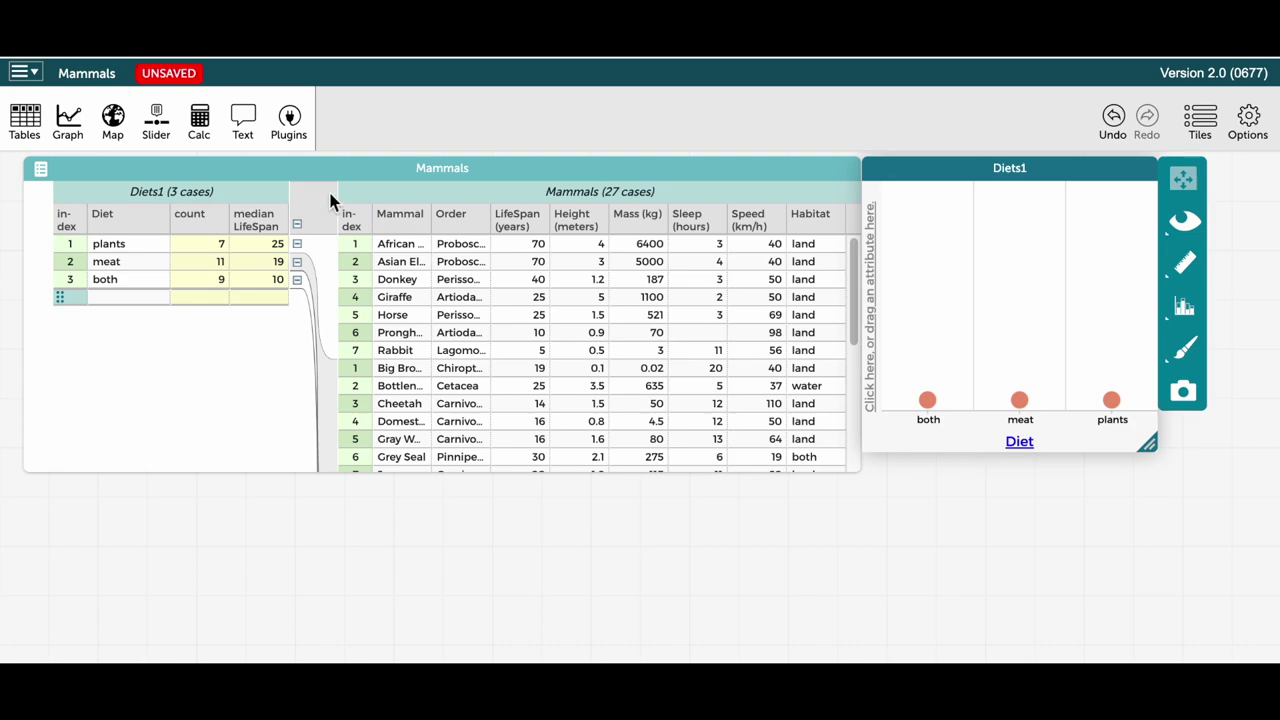
pyautogui.moveTo(257, 222); pyautogui.dragTo(875, 278)
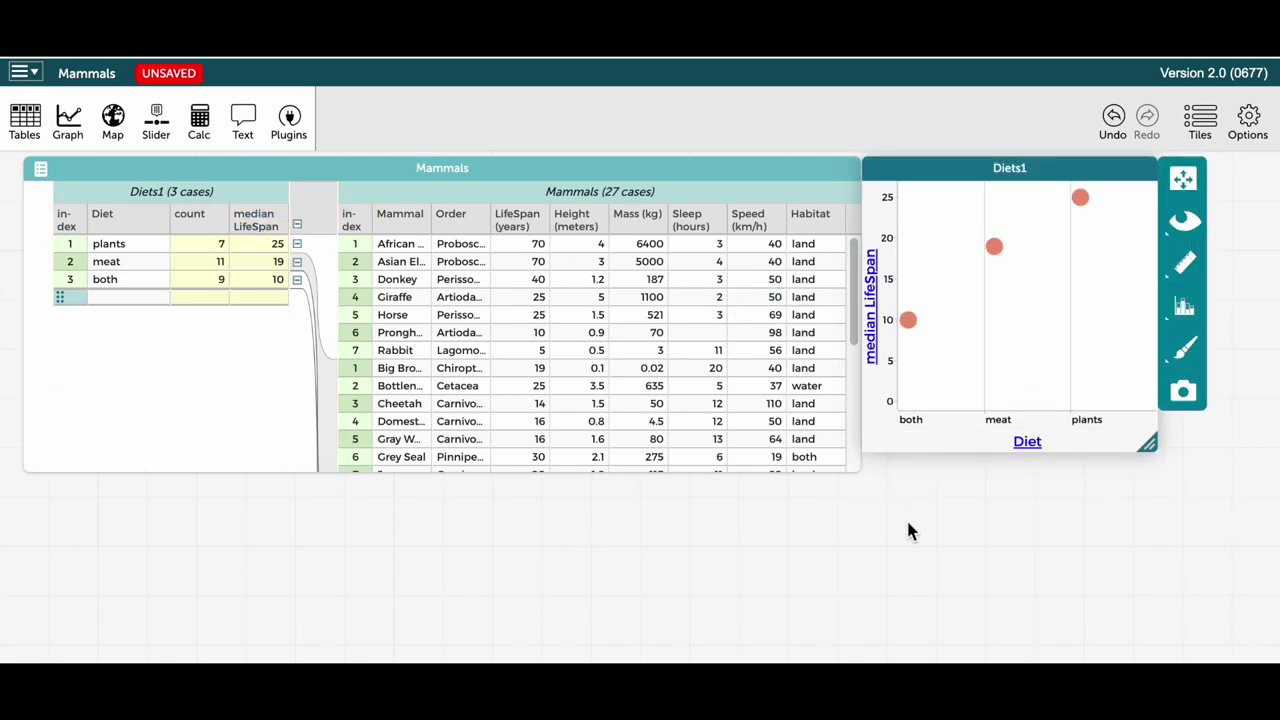